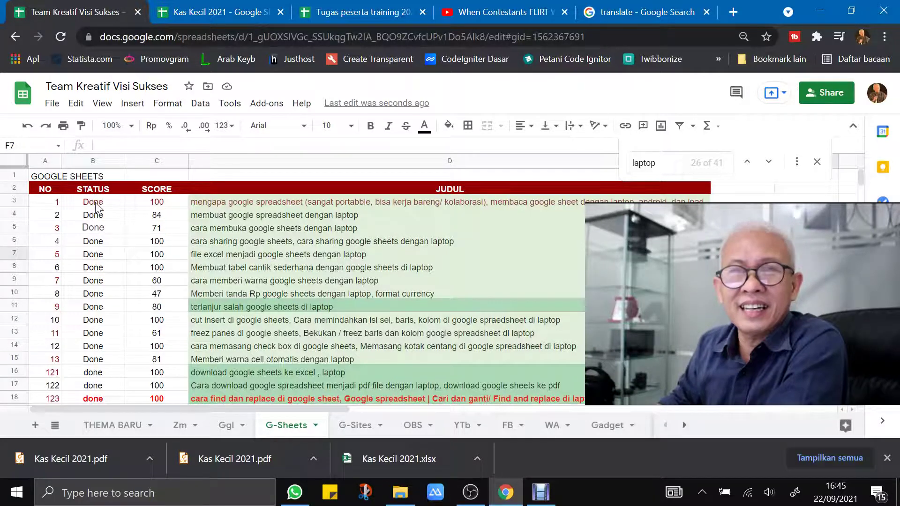
Step: Select rows 3 through 18 of the G-Sheets list
scroll(95, 201, down, 3)
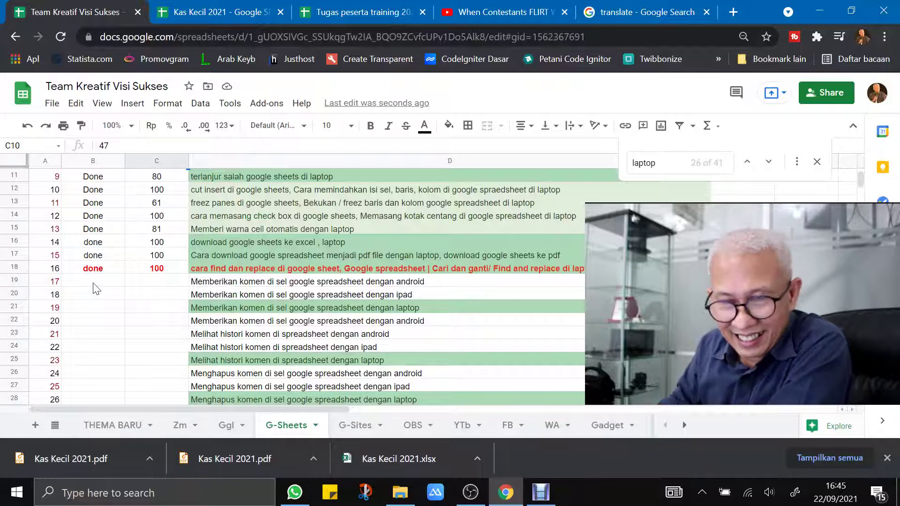
scroll(96, 288, up, 3)
scroll(94, 285, down, 1)
scroll(93, 284, up, 1)
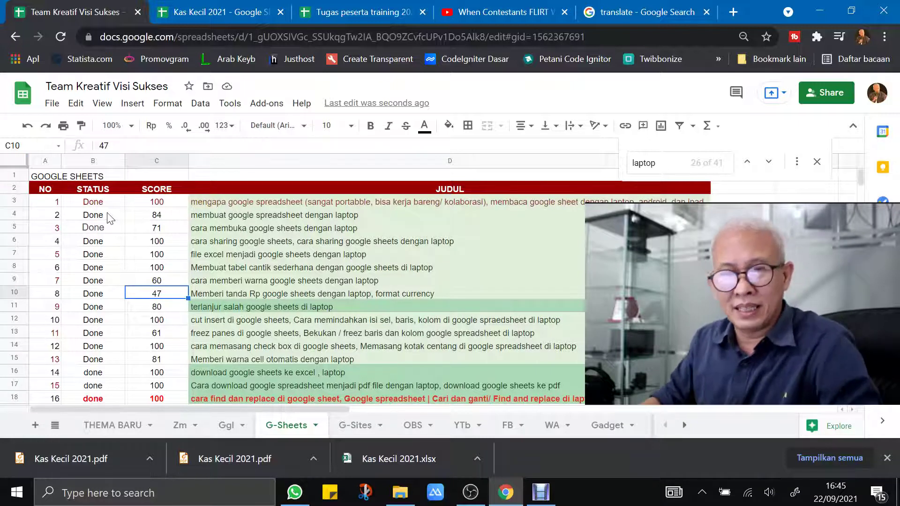
scroll(106, 222, down, 3)
scroll(104, 227, up, 3)
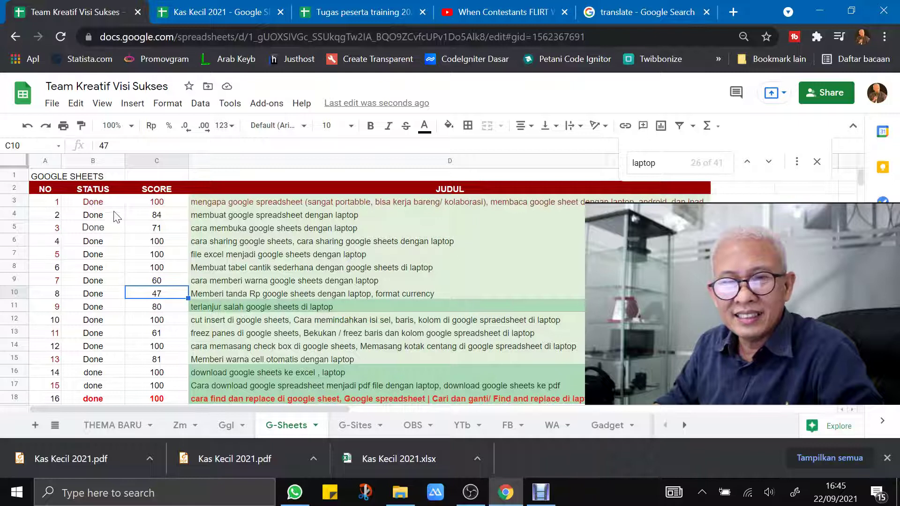
click(15, 201)
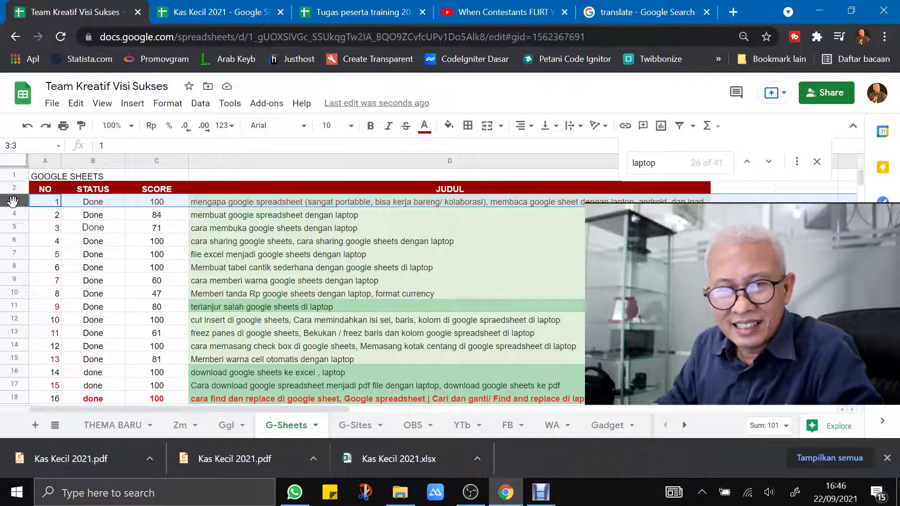
drag(16, 218, 18, 227)
scroll(16, 218, down, 2)
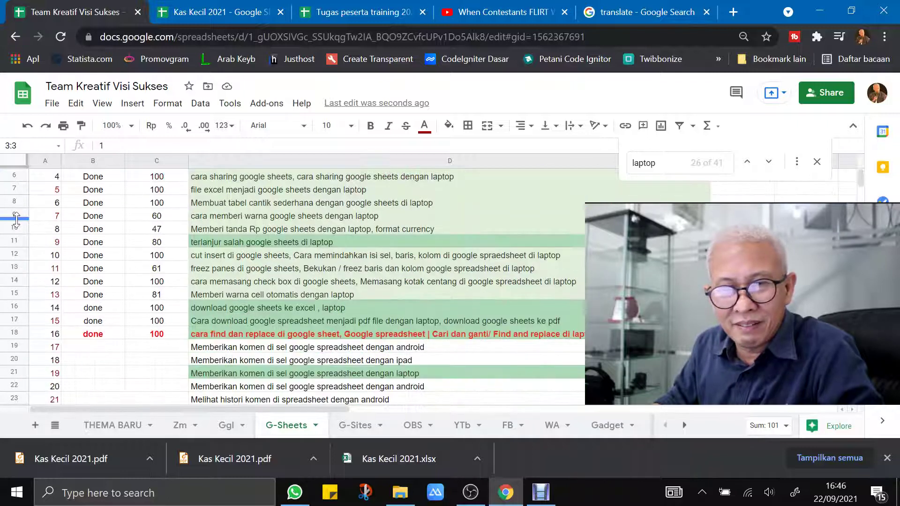
shift+click(14, 334)
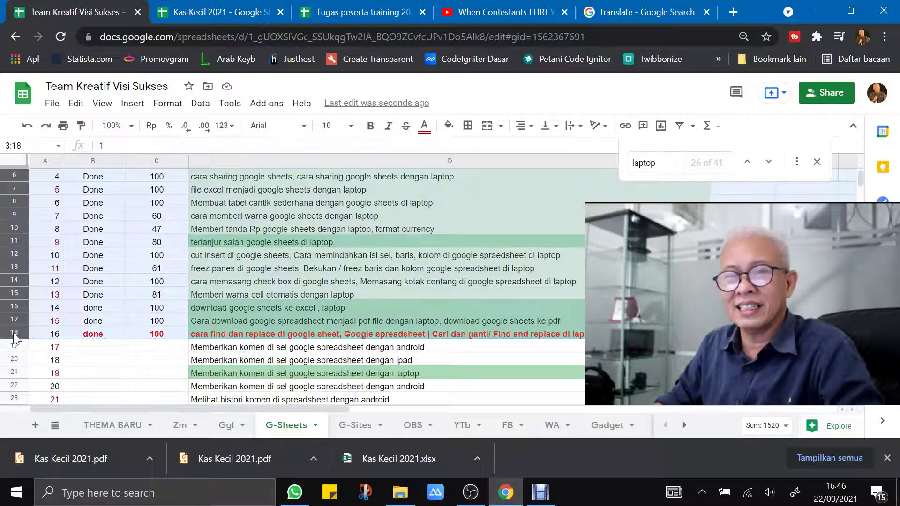
scroll(14, 335, up, 1)
scroll(14, 334, up, 1)
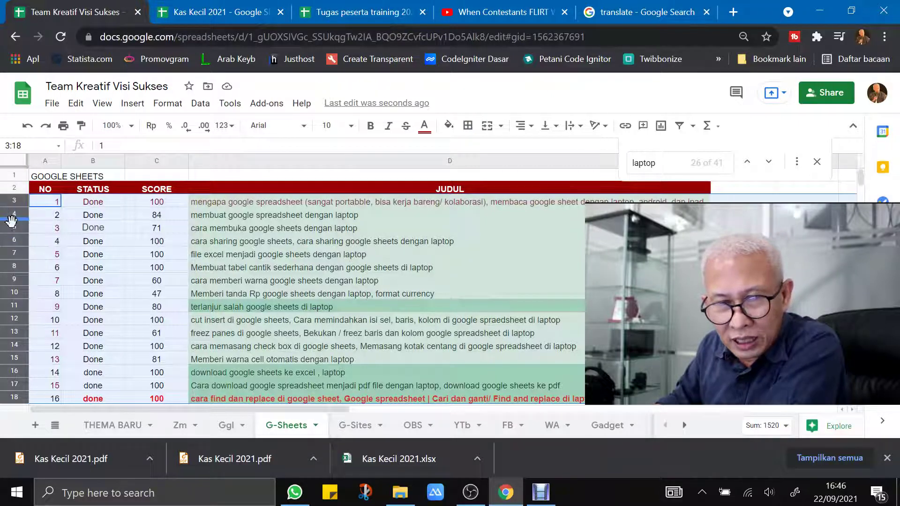
scroll(16, 327, down, 2)
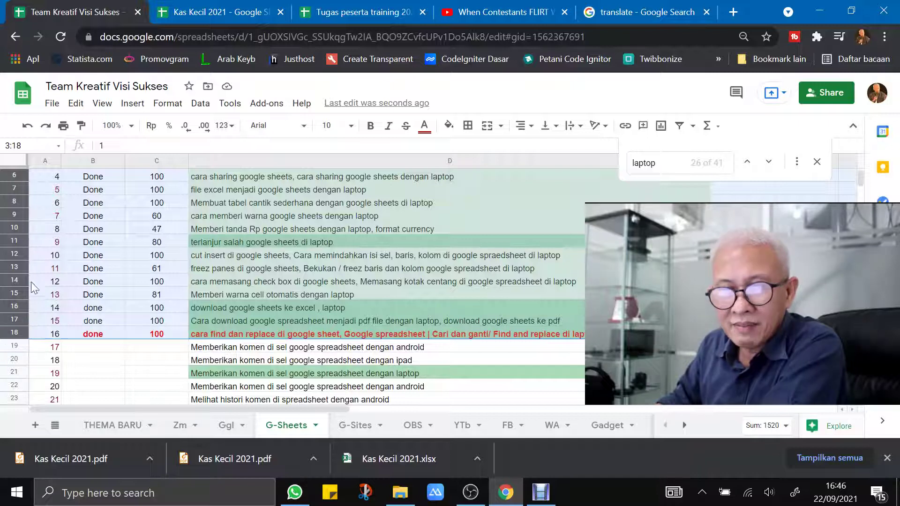
scroll(19, 272, up, 2)
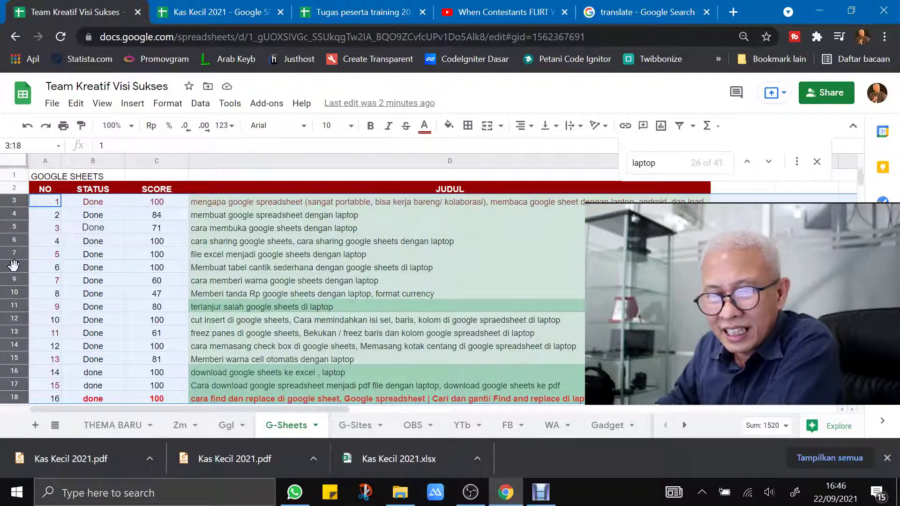
Step: Hide the selected rows 3–18 using the row context menu
right_click(52, 275)
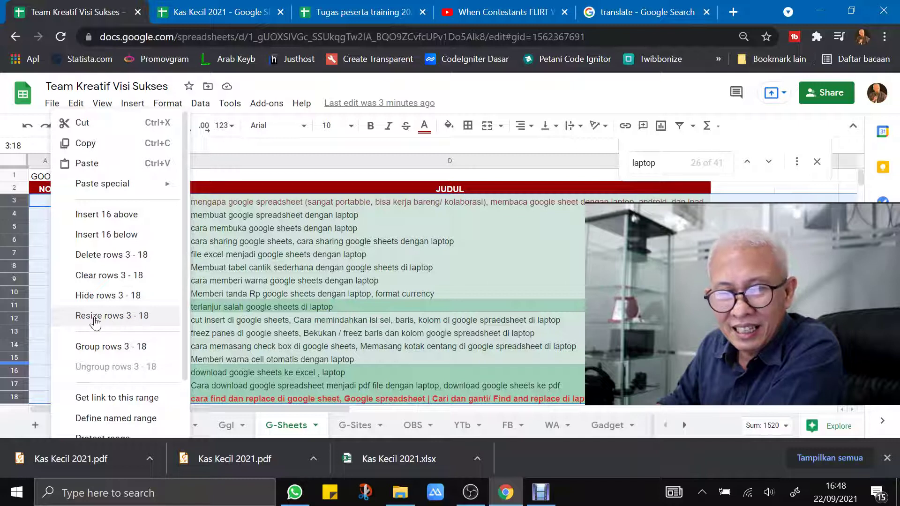
click(92, 295)
scroll(135, 301, down, 4)
scroll(136, 301, up, 4)
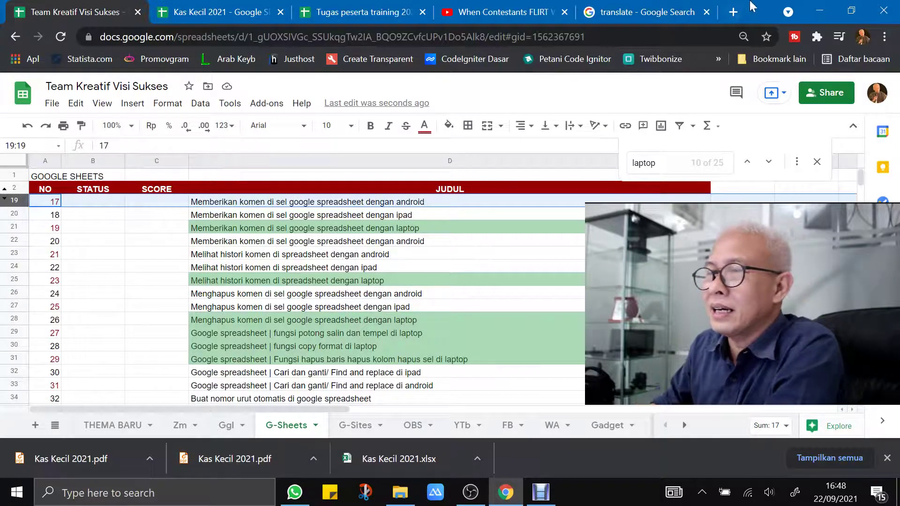
Step: Close the browser window, reopen Team Kreatif Visi Sukses and go back to the G-Sheets sheet
click(886, 13)
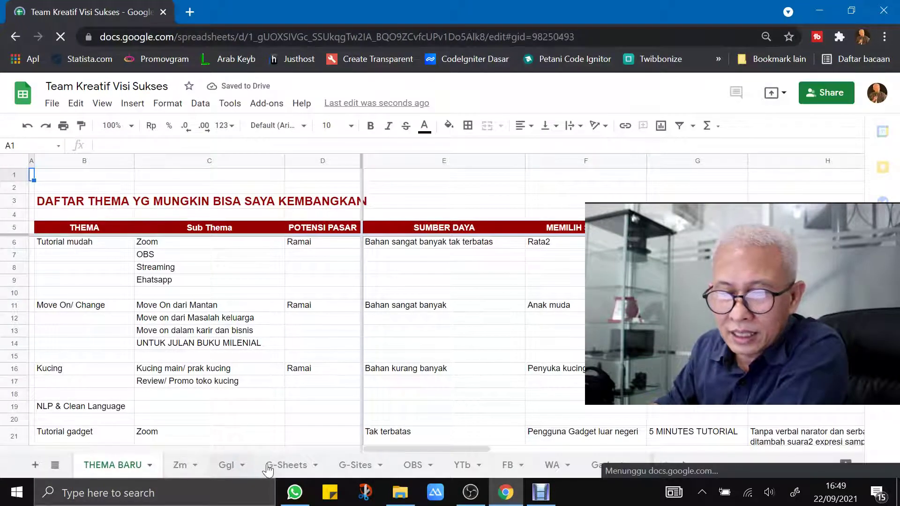
click(268, 466)
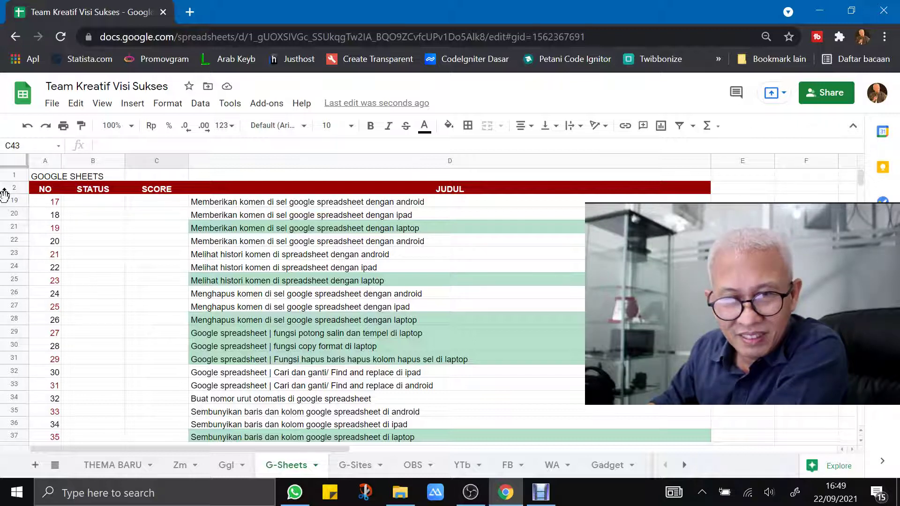
Step: Unhide rows 3–18 with the arrows between row headers 2 and 19, then deselect
click(5, 200)
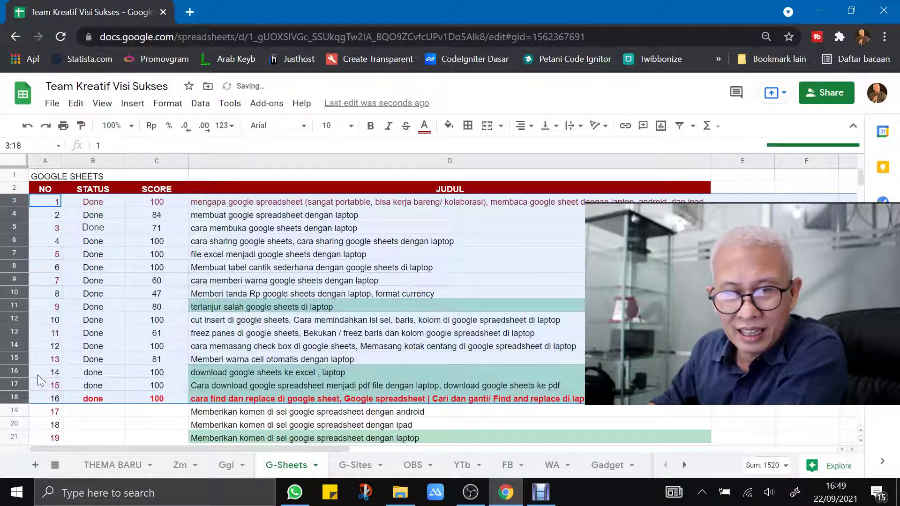
click(453, 240)
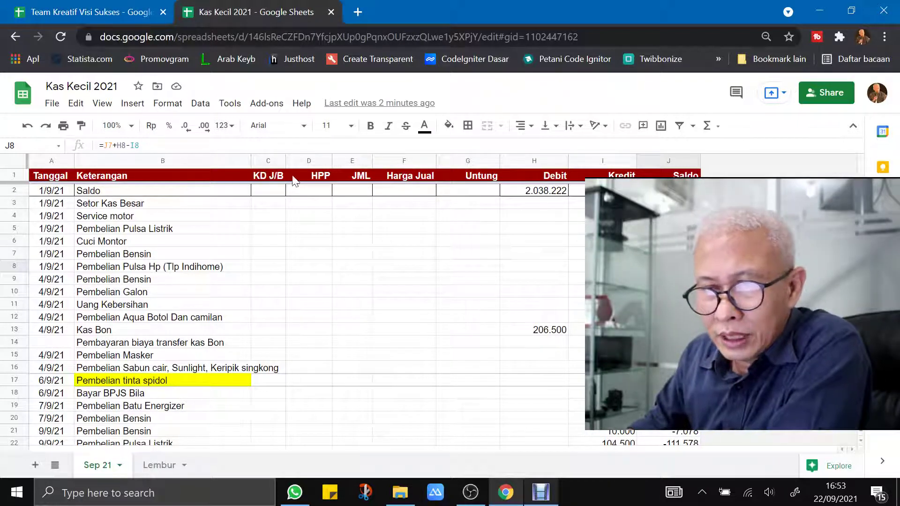
Step: Select columns C–G, KD J/B through Untung, on the Sep 21 sheet
click(268, 161)
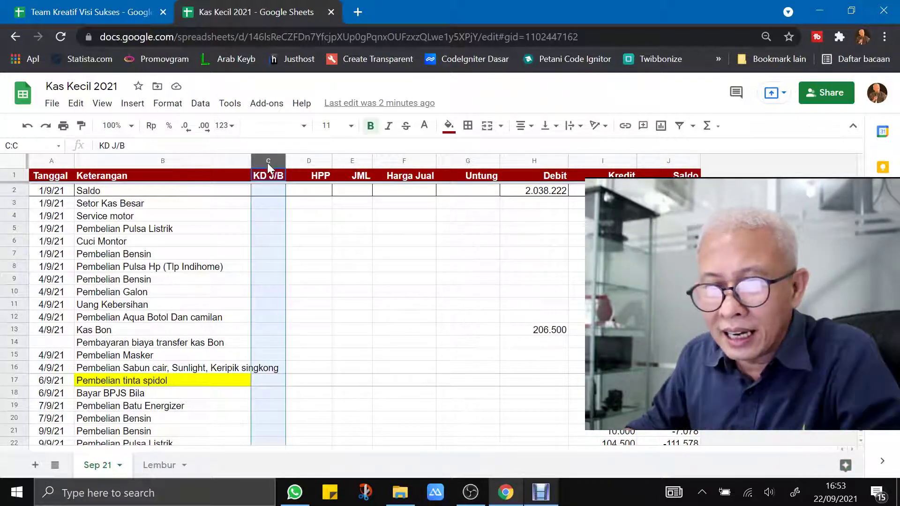
shift+click(474, 163)
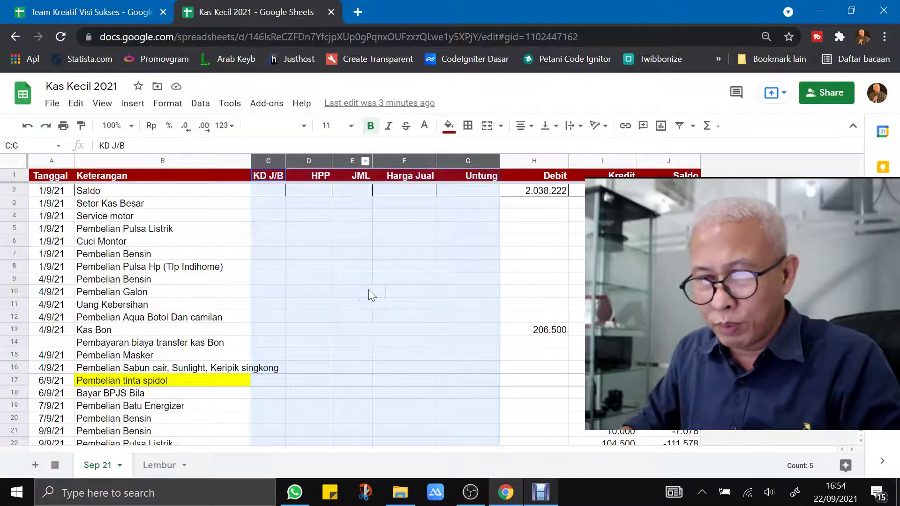
click(376, 257)
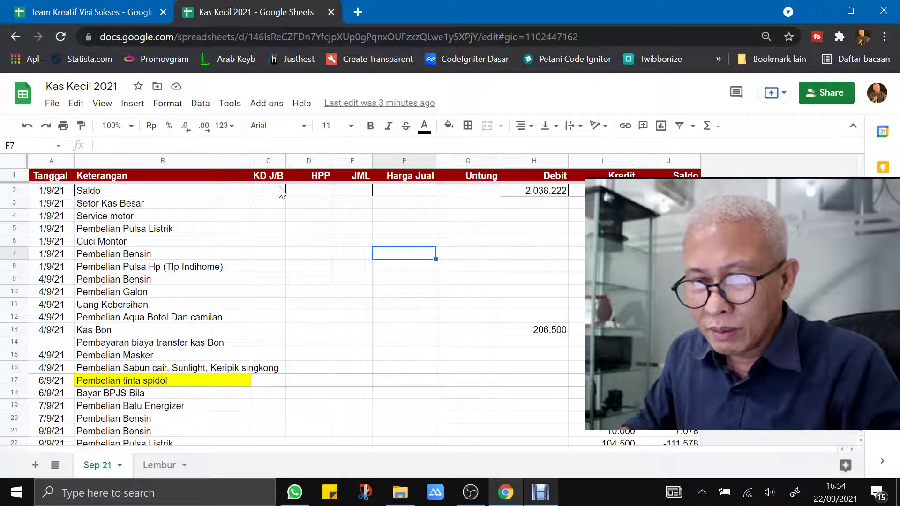
click(265, 161)
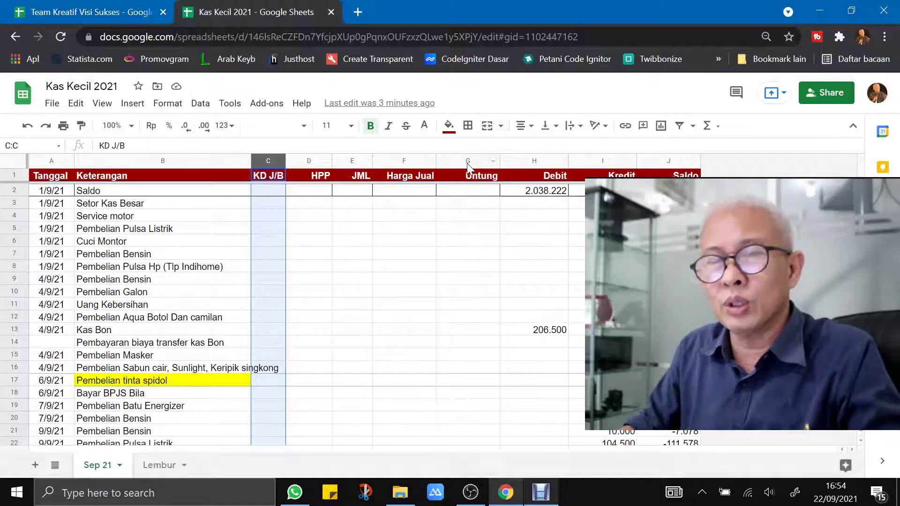
shift+click(467, 163)
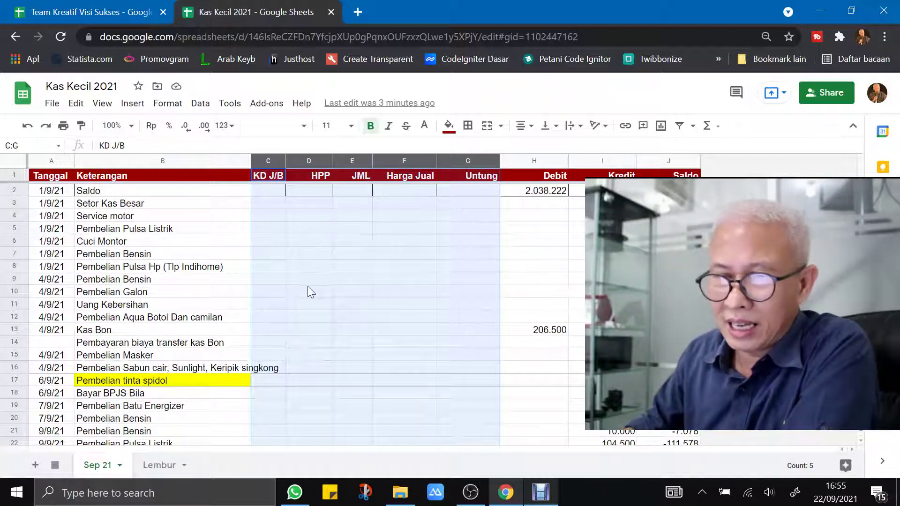
right_click(346, 256)
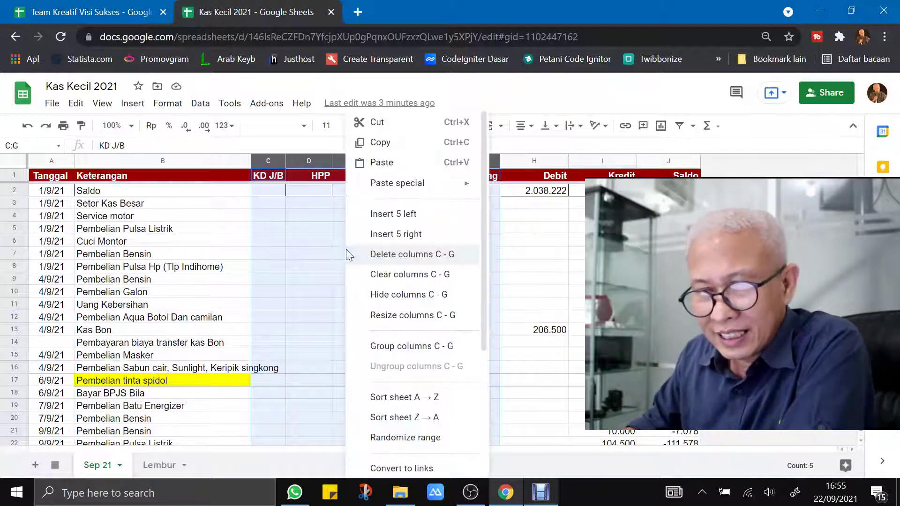
Step: Hide columns C–G, then restore them with the header arrows
click(429, 295)
click(407, 280)
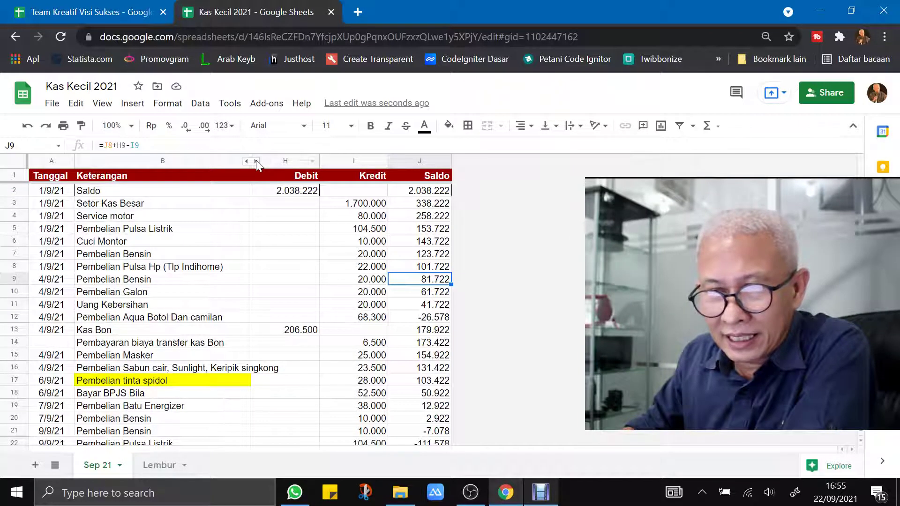
click(256, 161)
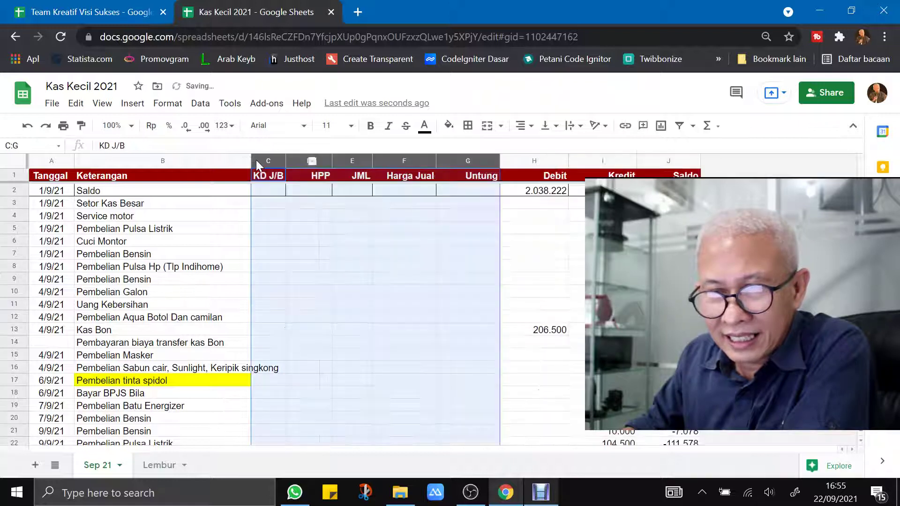
right_click(331, 230)
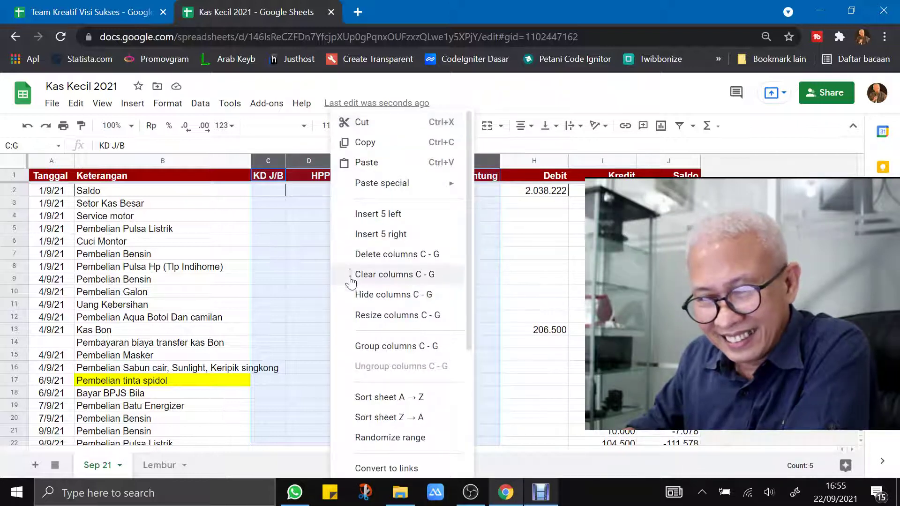